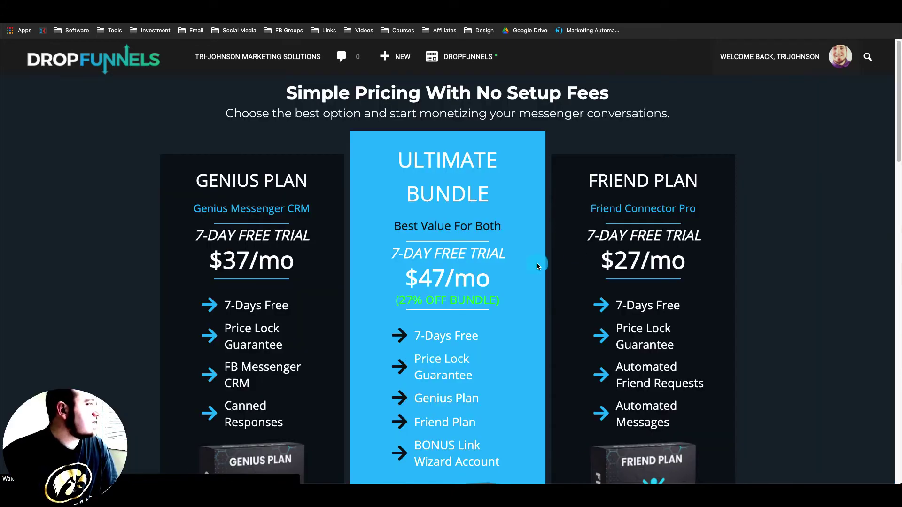
pyautogui.scroll(-3, 537, 263)
pyautogui.scroll(-3, 536, 263)
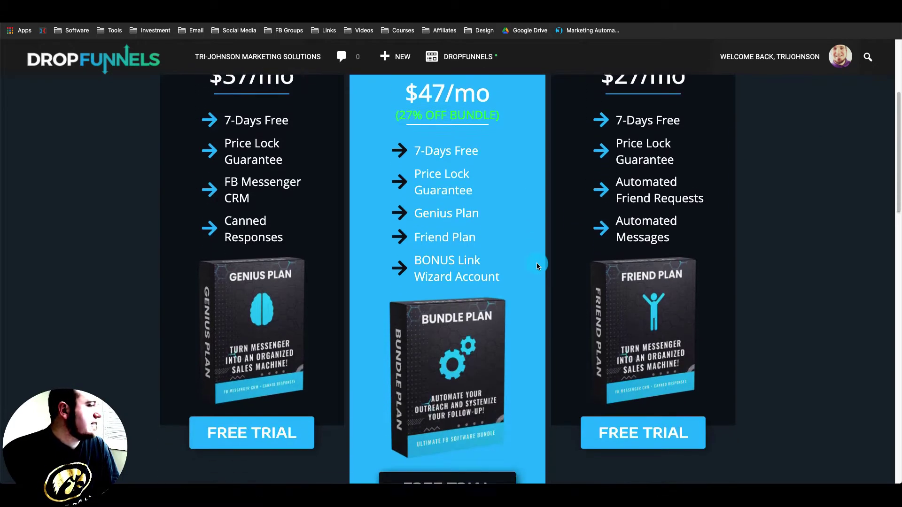
pyautogui.scroll(-1, 438, 354)
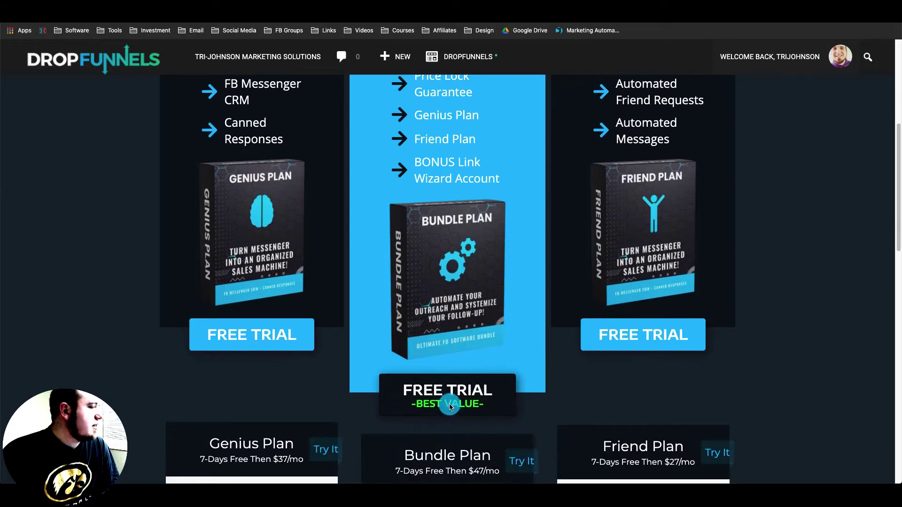
pyautogui.scroll(4, 471, 377)
pyautogui.scroll(3, 471, 377)
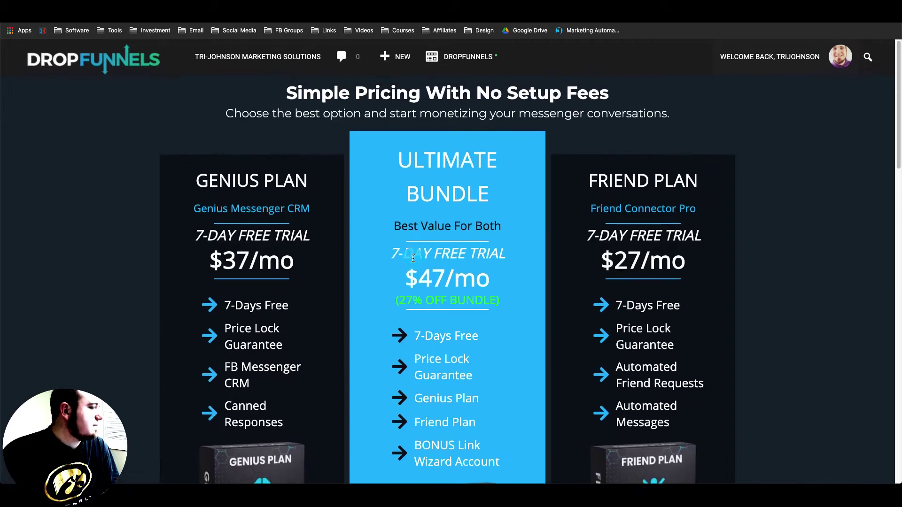
pyautogui.scroll(-1, 463, 243)
pyautogui.scroll(-3, 463, 243)
pyautogui.scroll(-3, 463, 244)
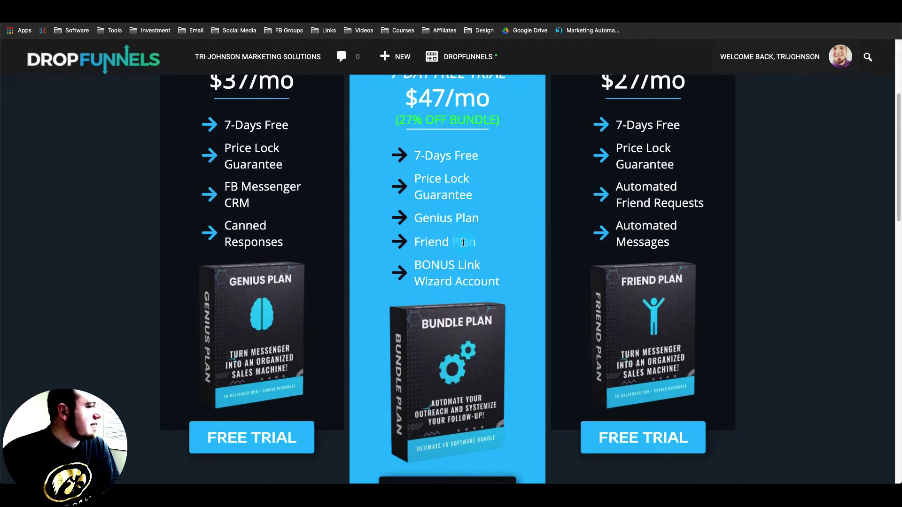
pyautogui.scroll(-2, 465, 240)
pyautogui.scroll(-2, 467, 238)
pyautogui.scroll(3, 467, 238)
pyautogui.scroll(2, 467, 238)
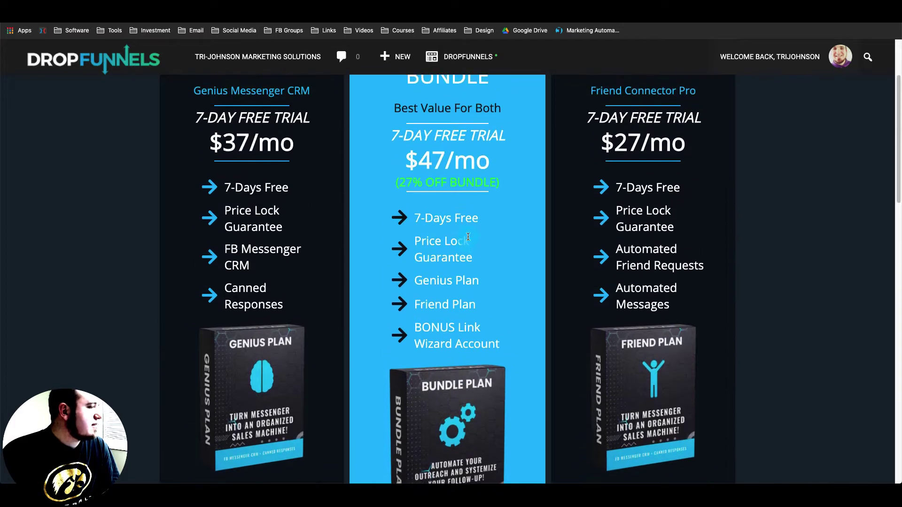
pyautogui.scroll(2, 468, 238)
pyautogui.scroll(2, 467, 238)
pyautogui.scroll(2, 467, 239)
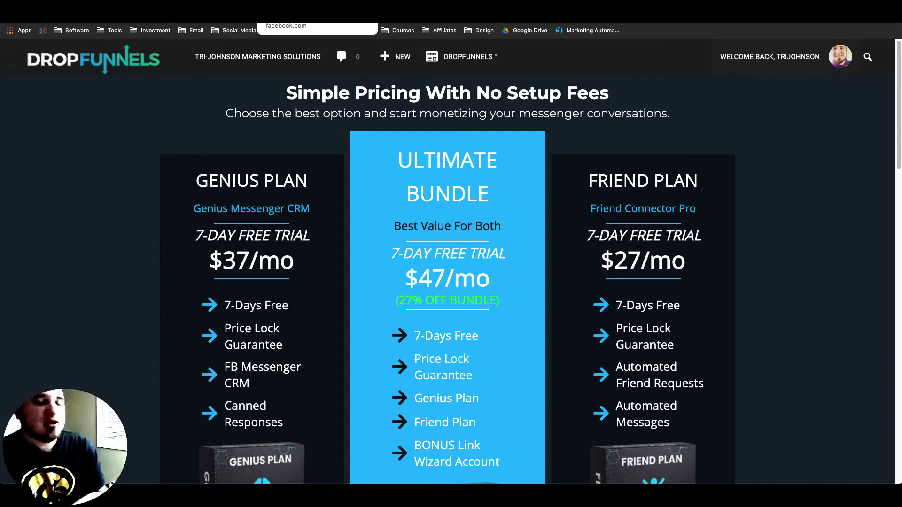
# Show the ClickFunnels group's member list and bring up the Friend Connector Pro request panel.
pyautogui.click(205, 30)
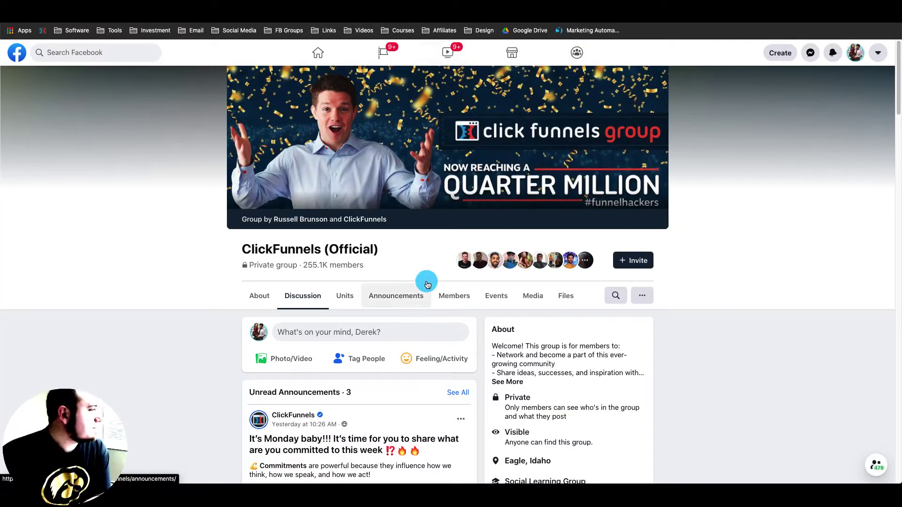
pyautogui.click(454, 300)
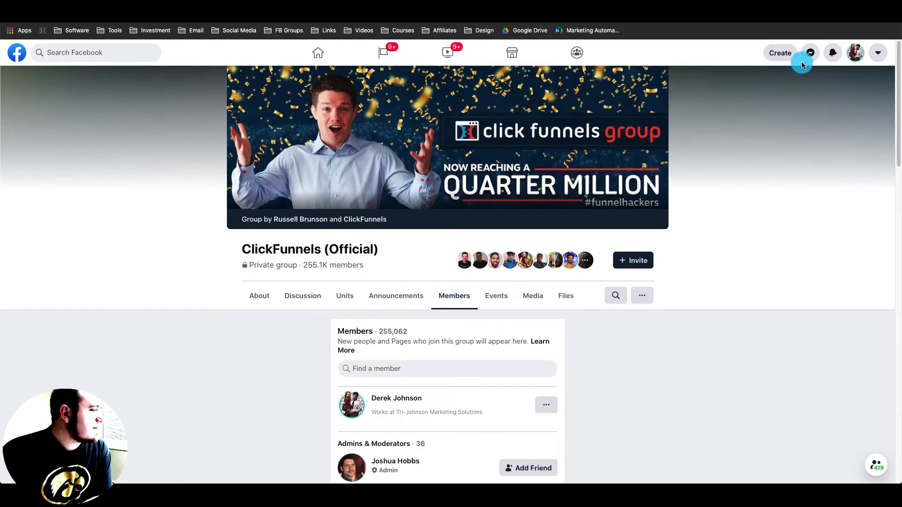
pyautogui.click(845, 30)
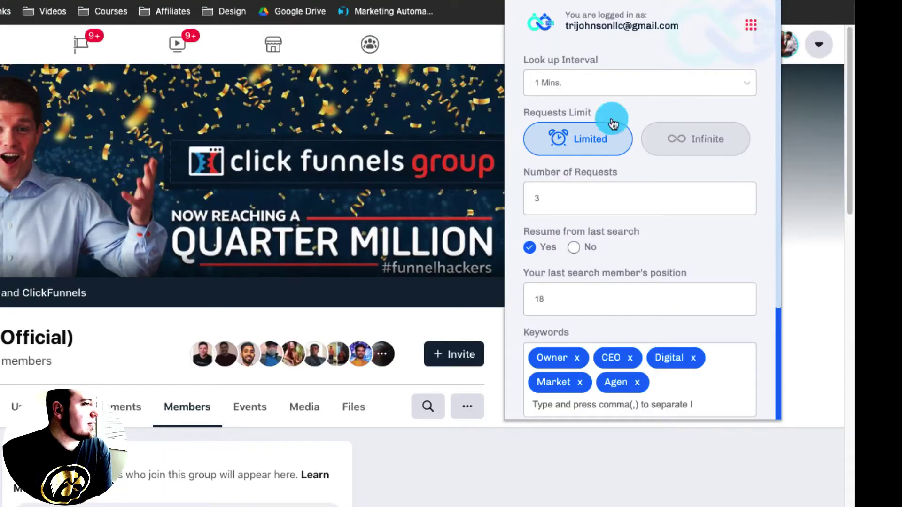
pyautogui.scroll(-3, 731, 202)
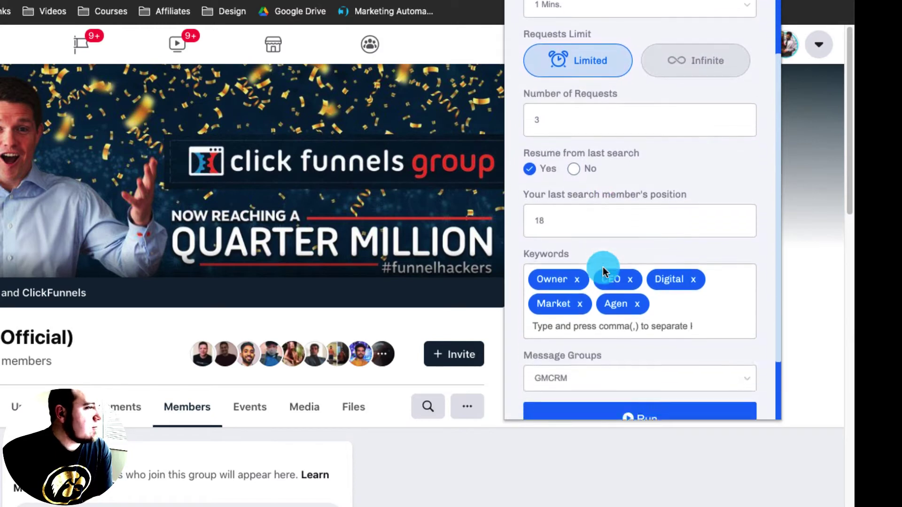
pyautogui.scroll(-2, 602, 267)
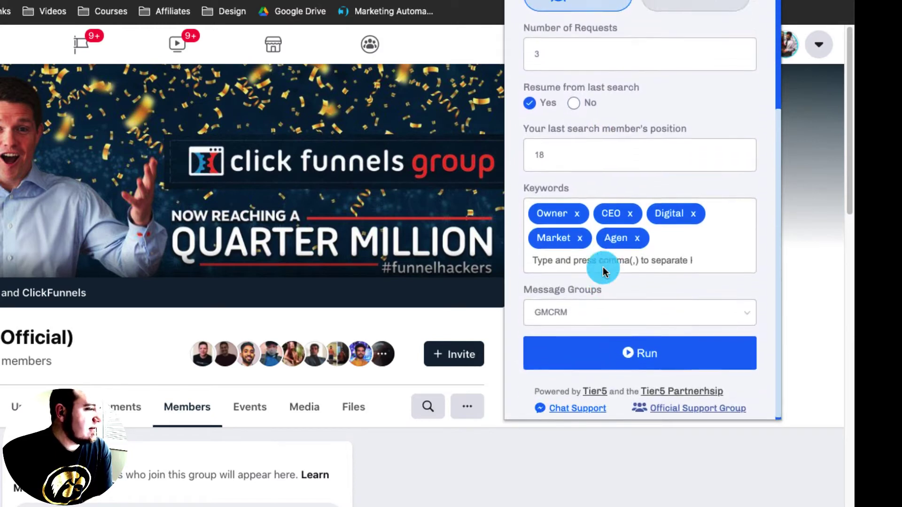
pyautogui.scroll(4, 603, 267)
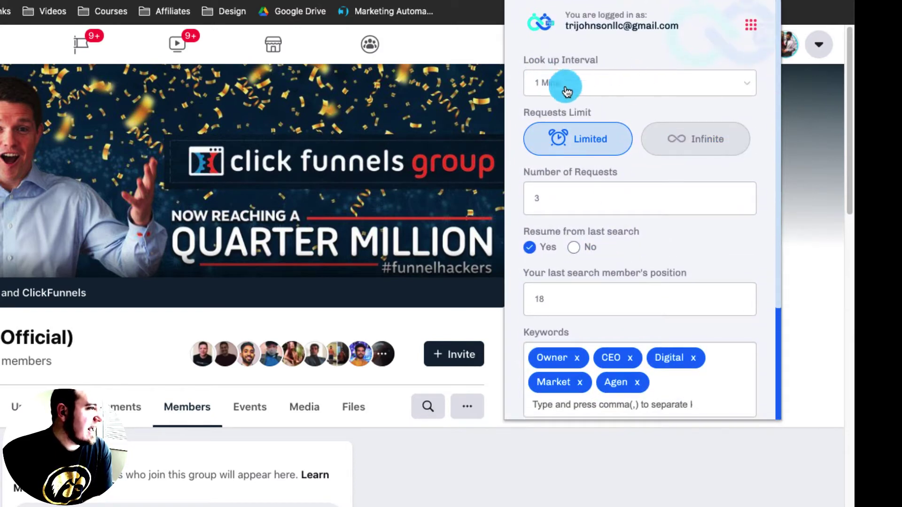
pyautogui.scroll(-3, 601, 318)
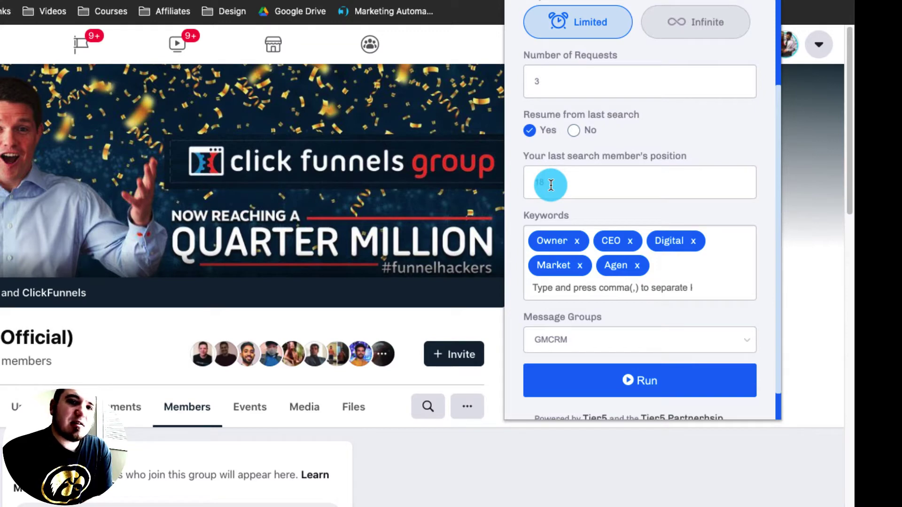
pyautogui.scroll(-1, 585, 198)
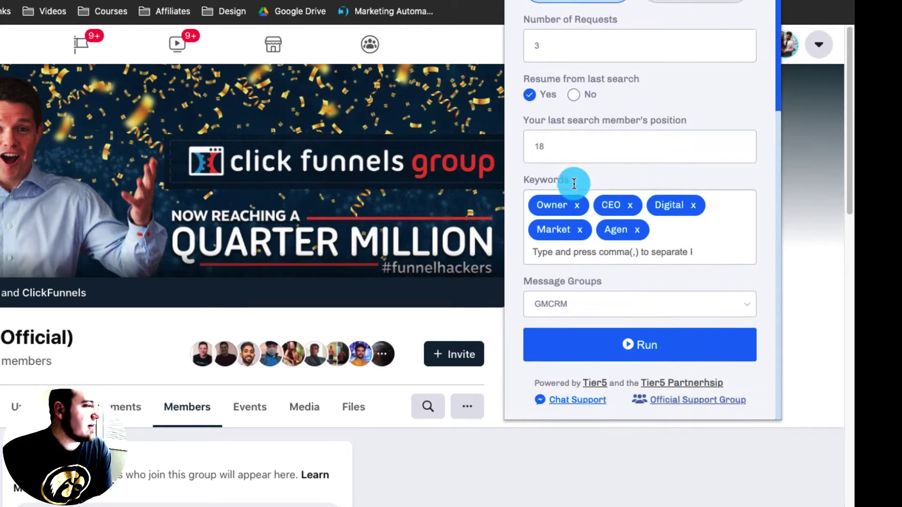
# Keep GMCRM selected as the message group for the 3-request run from position 18.
pyautogui.click(599, 308)
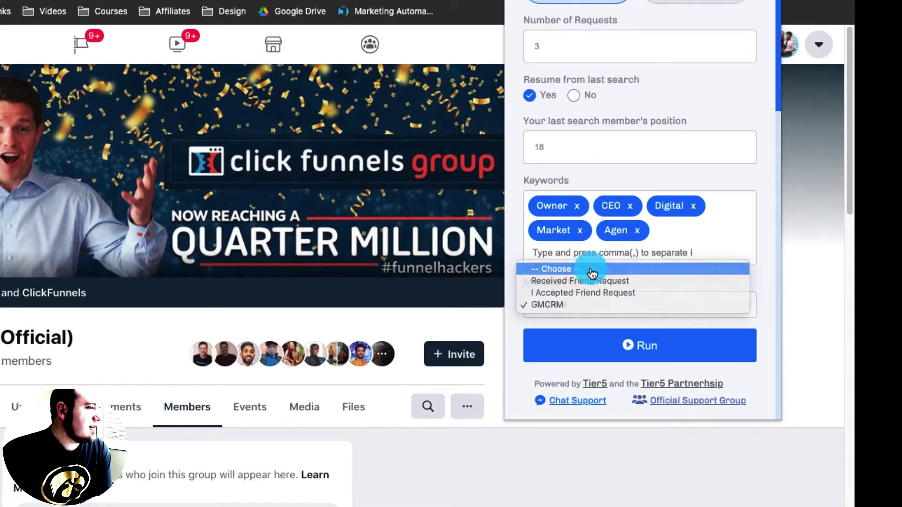
pyautogui.click(546, 309)
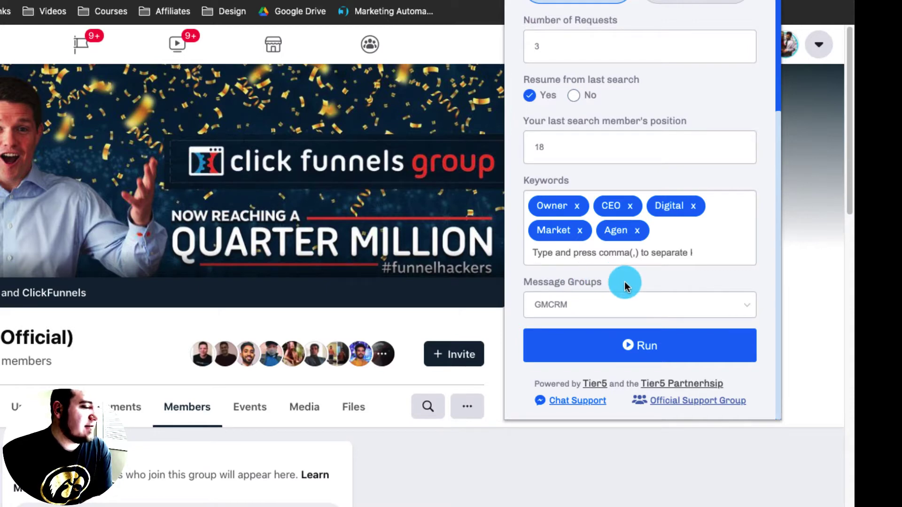
pyautogui.click(613, 305)
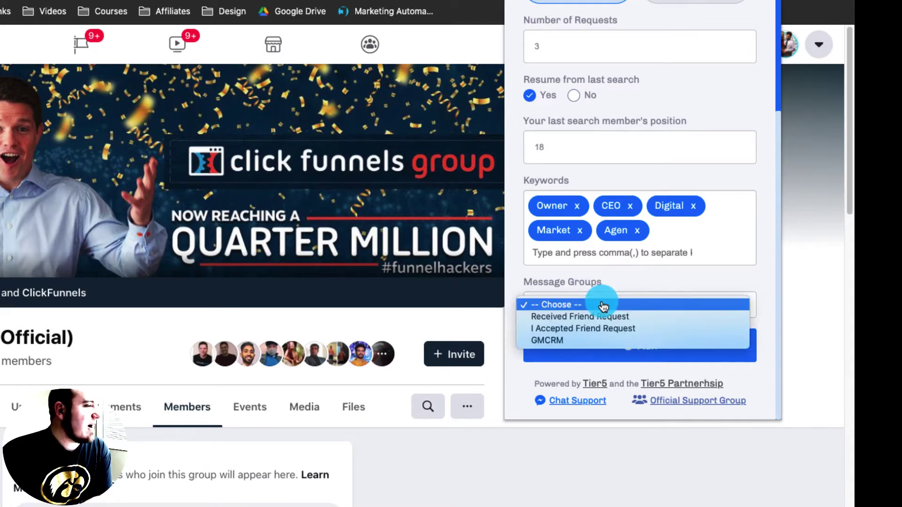
pyautogui.click(587, 345)
pyautogui.scroll(5, 621, 276)
pyautogui.scroll(3, 621, 276)
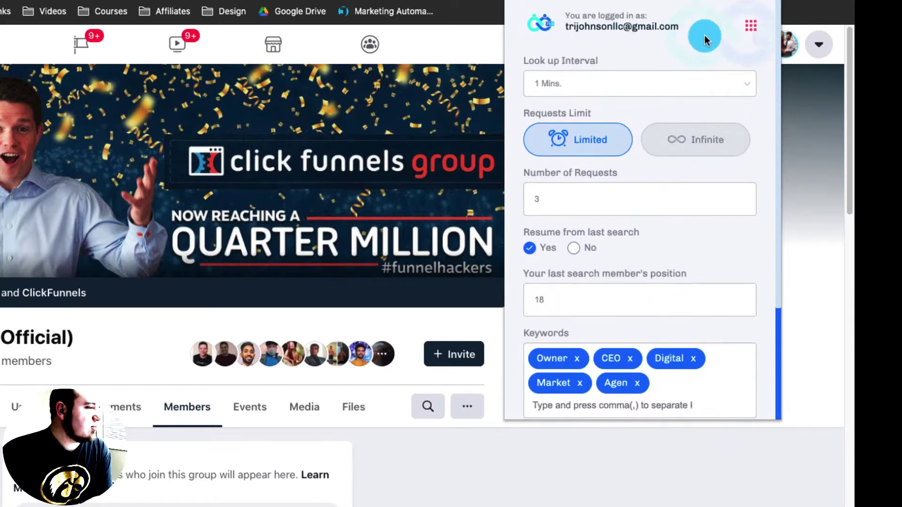
# On the settings page, leave only the accepted-friend-request message card switched on.
pyautogui.click(746, 29)
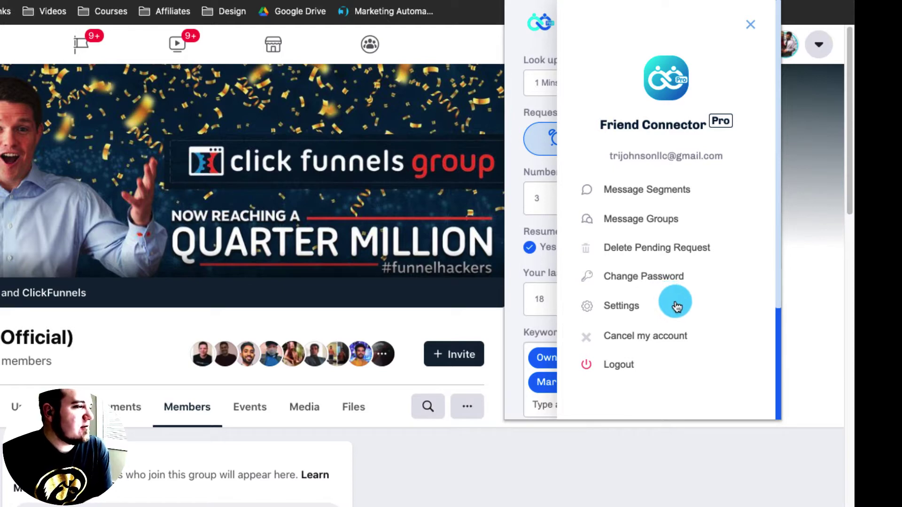
pyautogui.click(605, 307)
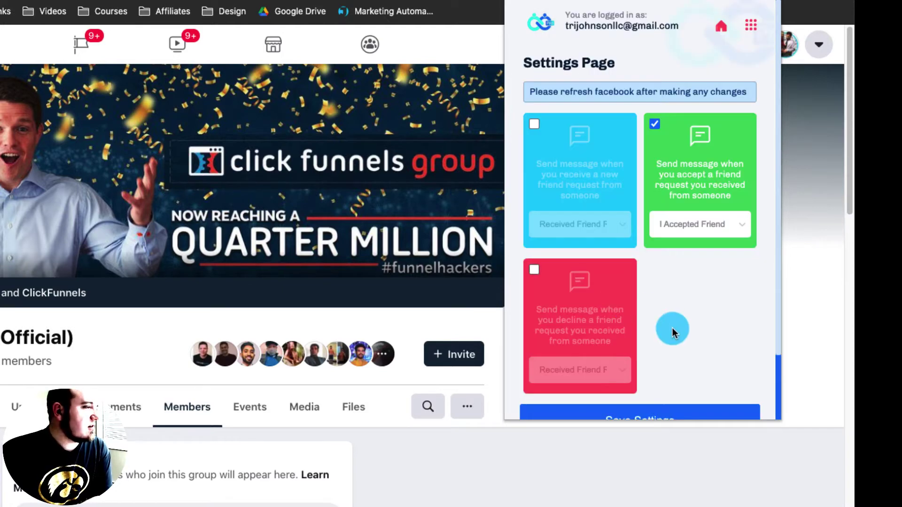
pyautogui.scroll(-2, 673, 328)
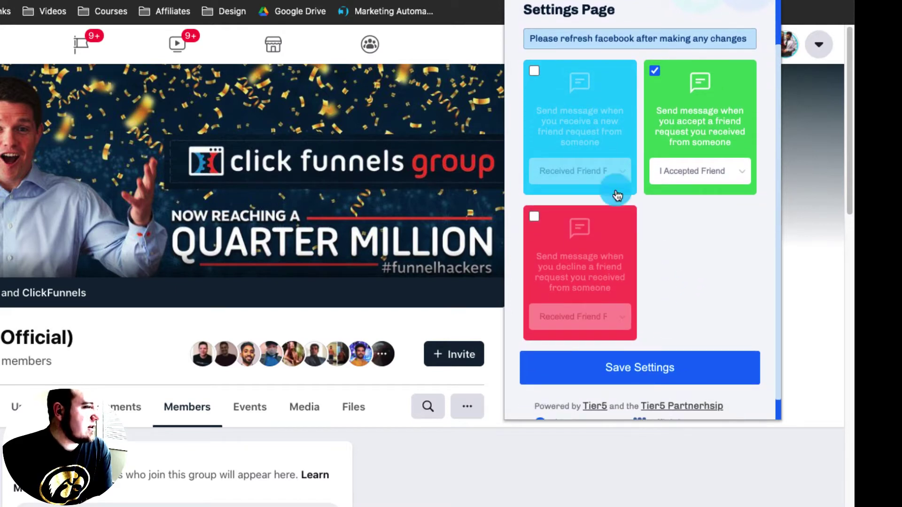
pyautogui.click(533, 71)
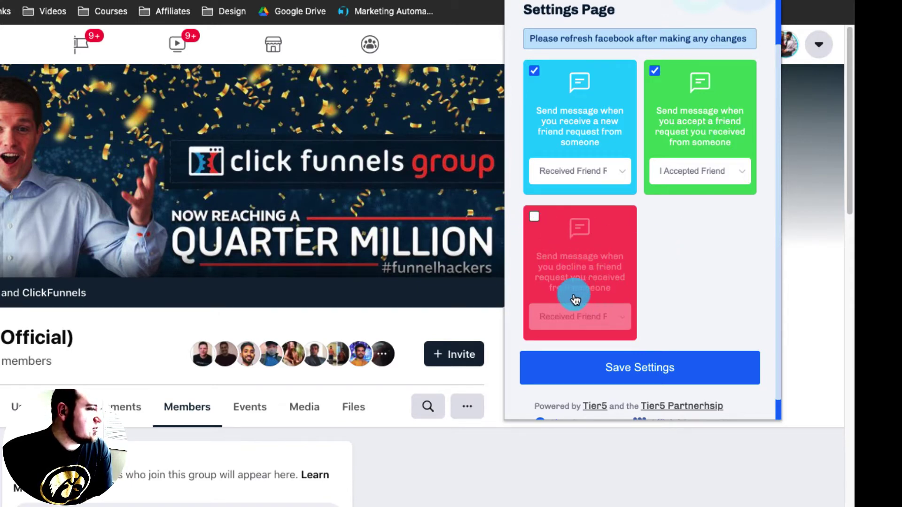
pyautogui.click(534, 71)
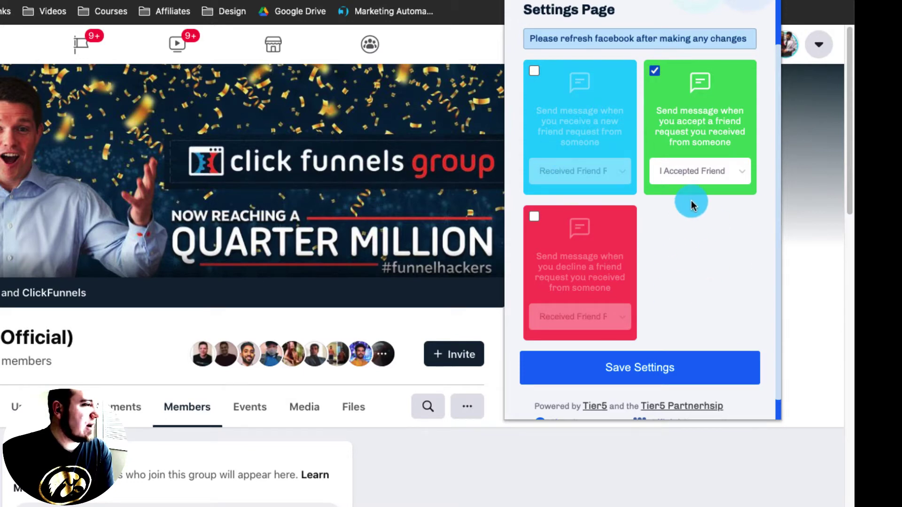
pyautogui.scroll(2, 692, 200)
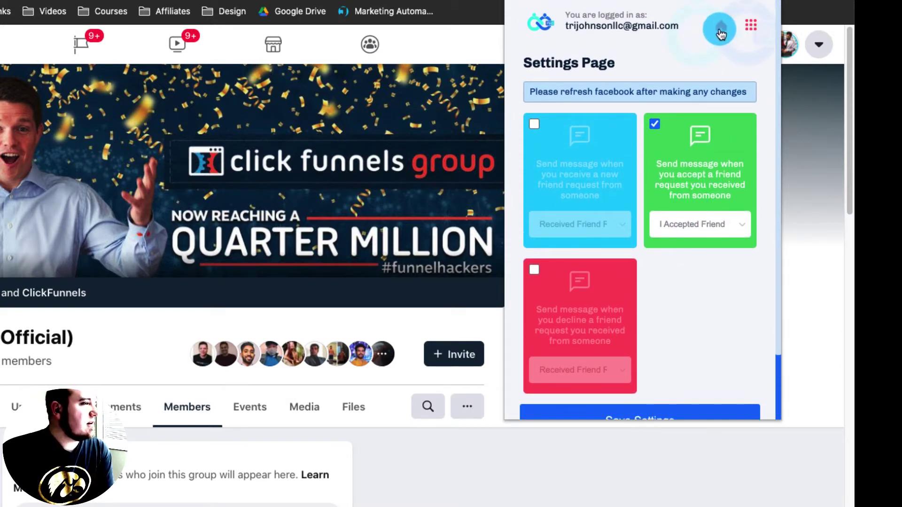
pyautogui.scroll(-3, 698, 176)
pyautogui.scroll(3, 694, 222)
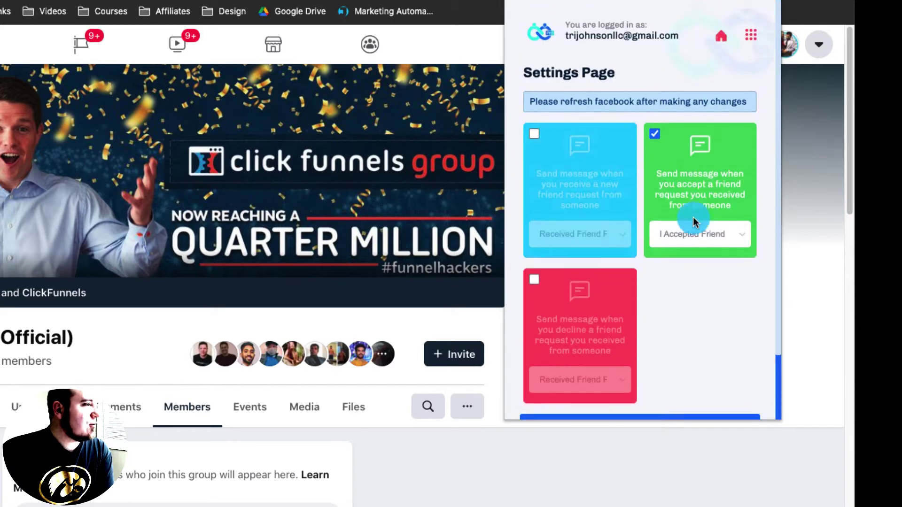
# Review pending sent requests under Delete Pending Request, then return to the ClickFunnels group page.
pyautogui.click(751, 36)
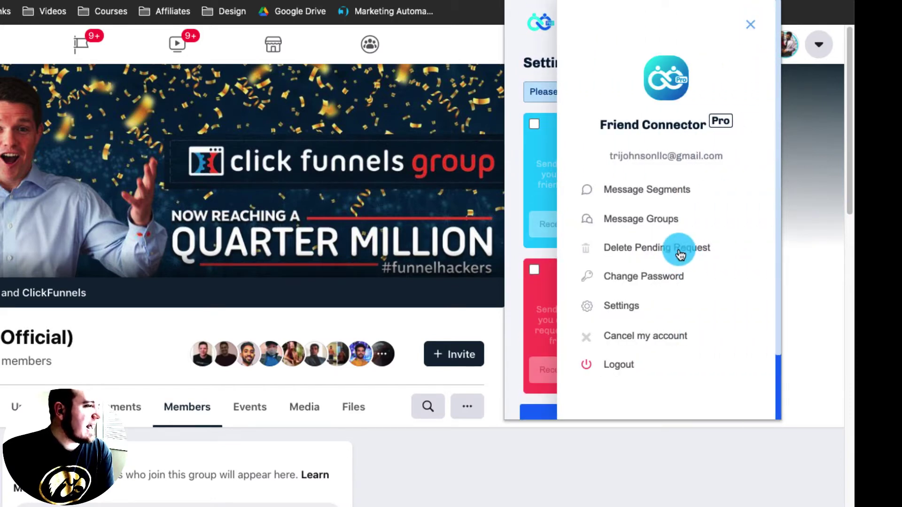
pyautogui.click(655, 248)
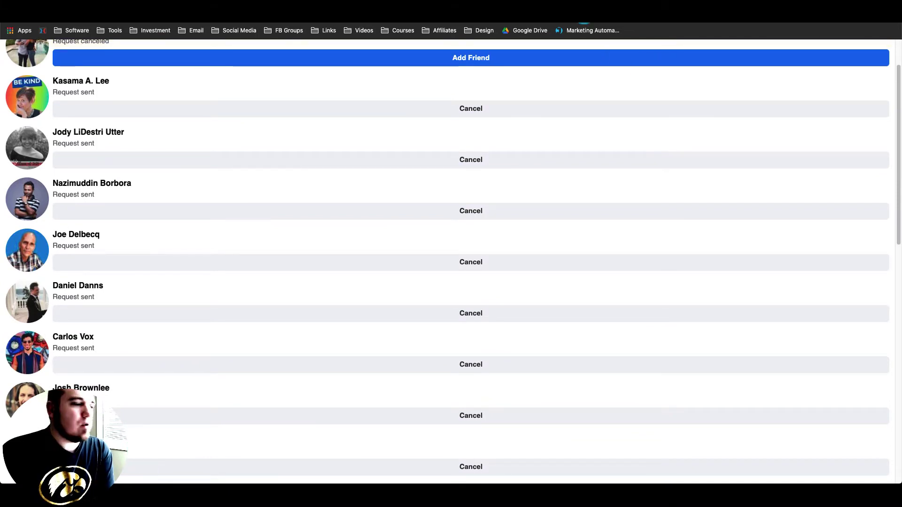
pyautogui.hotkey('ctrl', 'Tab')
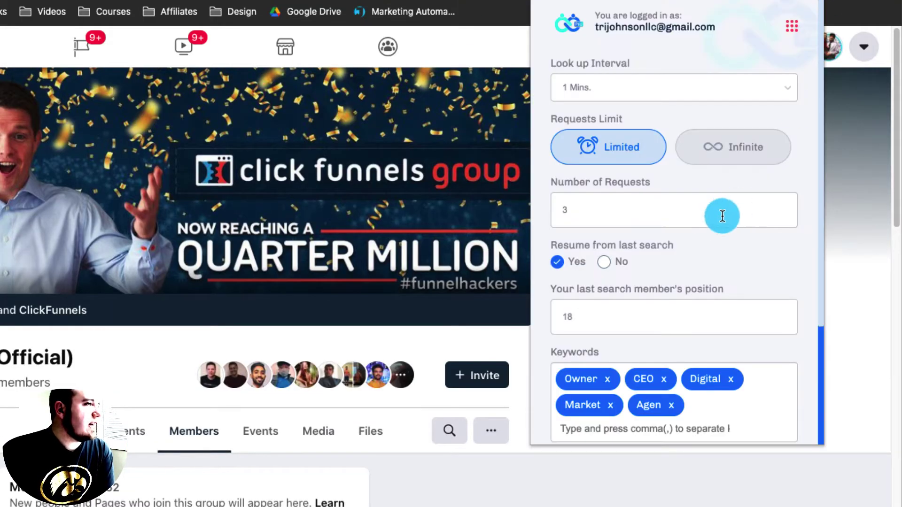
pyautogui.scroll(-5, 712, 218)
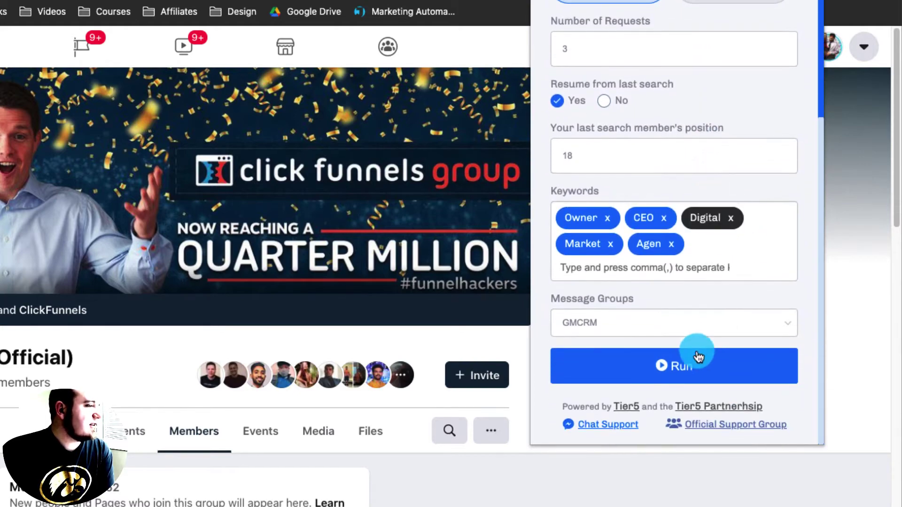
# Start the automated friend-request run on the group member list with the current settings.
pyautogui.click(692, 367)
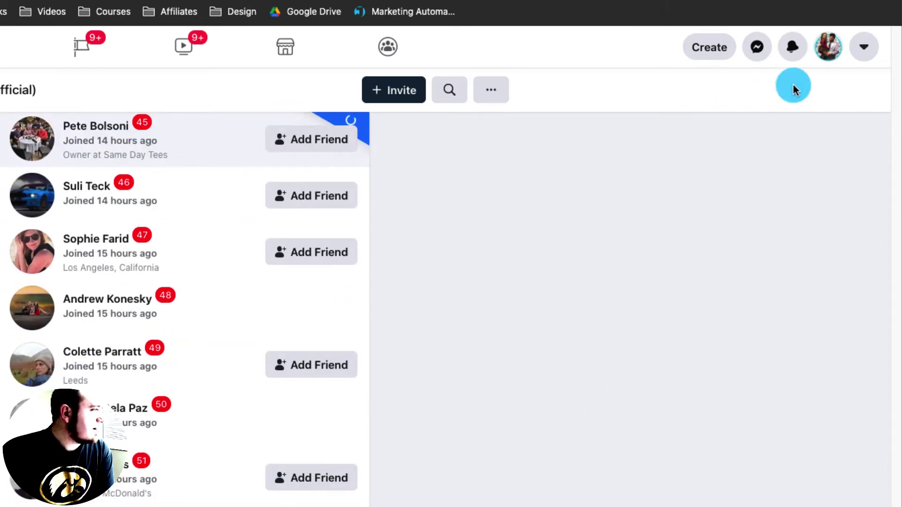
pyautogui.click(811, 3)
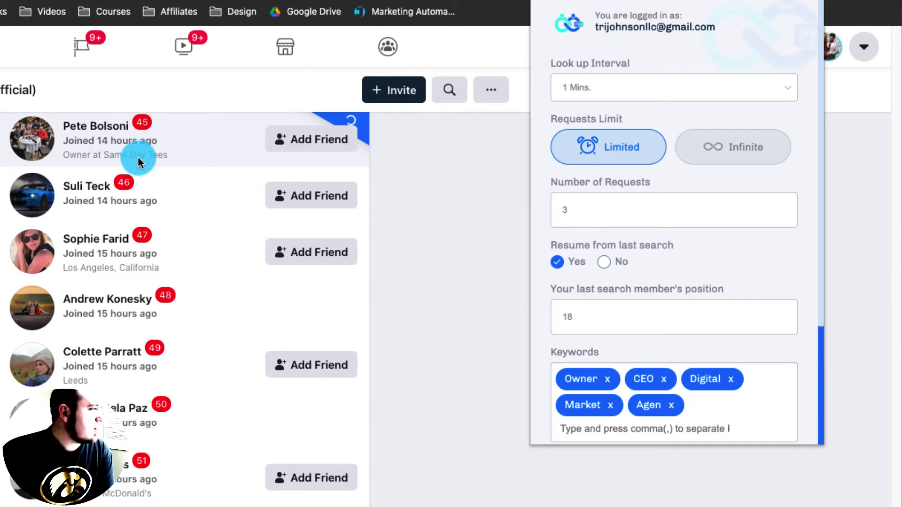
pyautogui.scroll(1, 138, 156)
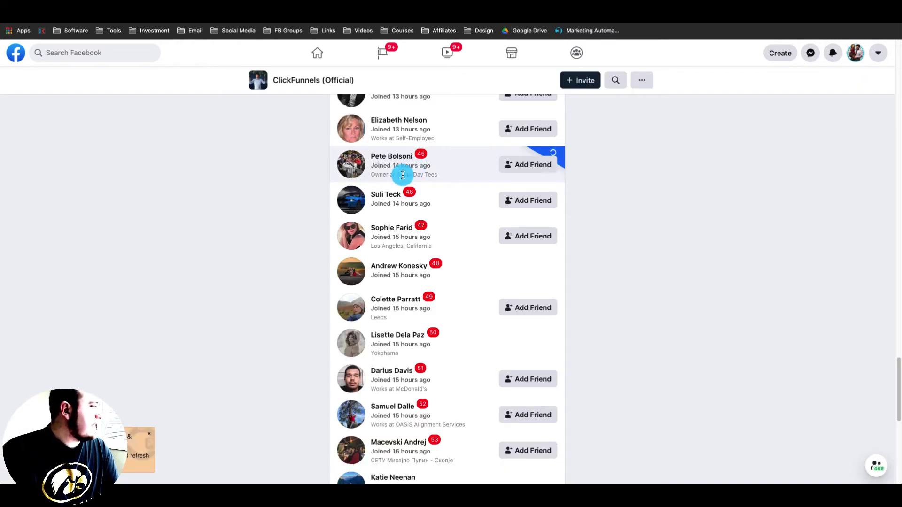
pyautogui.click(849, 26)
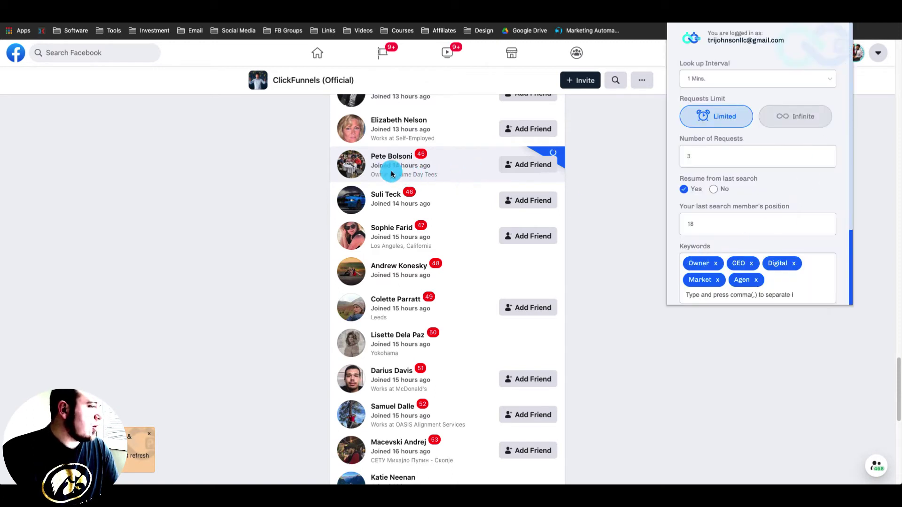
pyautogui.scroll(-3, 781, 254)
pyautogui.click(748, 254)
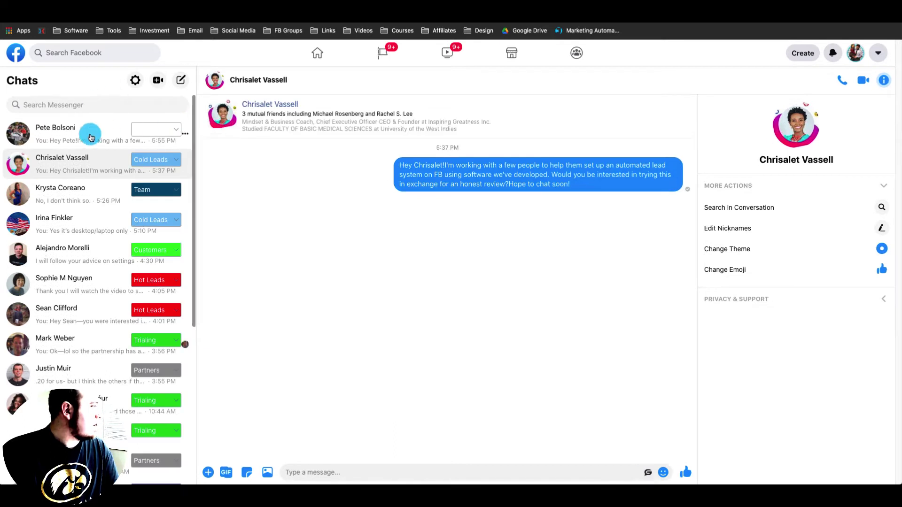
# Tag the newest Messenger contact as Cold Leads, then go to the CRM's Global Templates page.
pyautogui.click(86, 137)
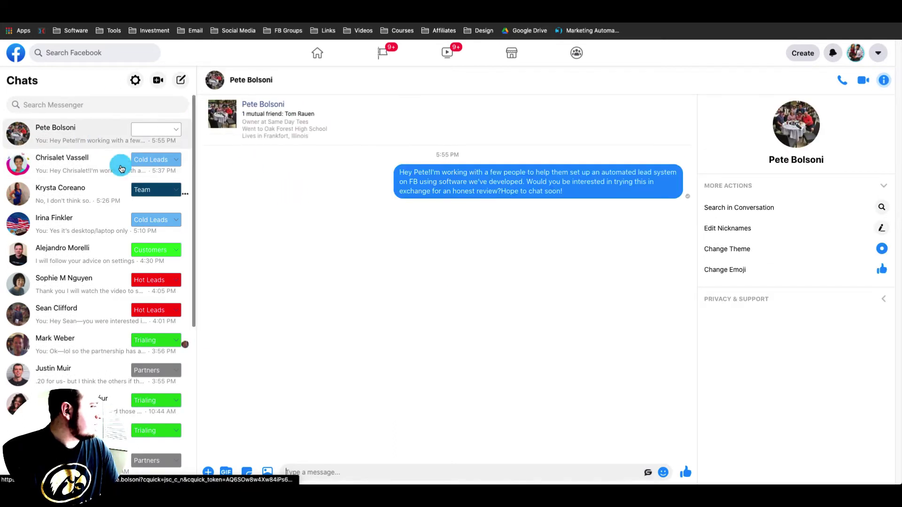
pyautogui.click(155, 130)
pyautogui.click(152, 159)
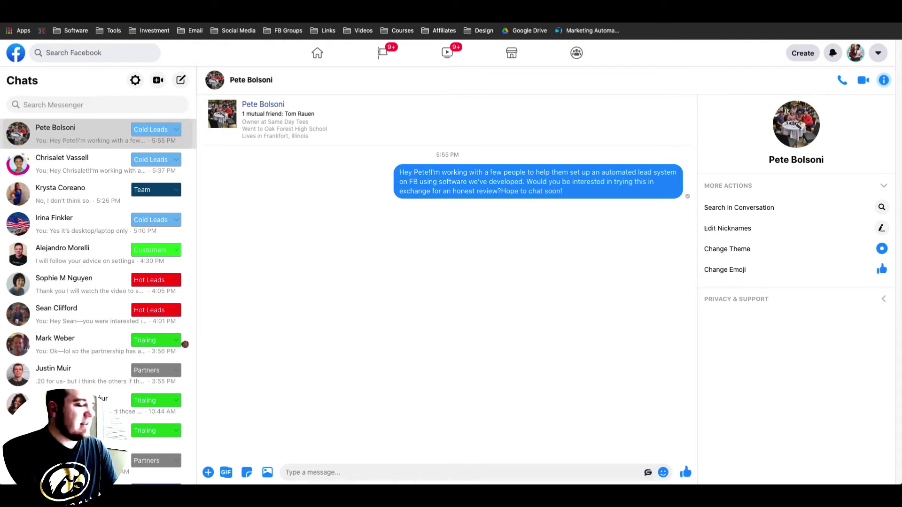
pyautogui.click(288, 30)
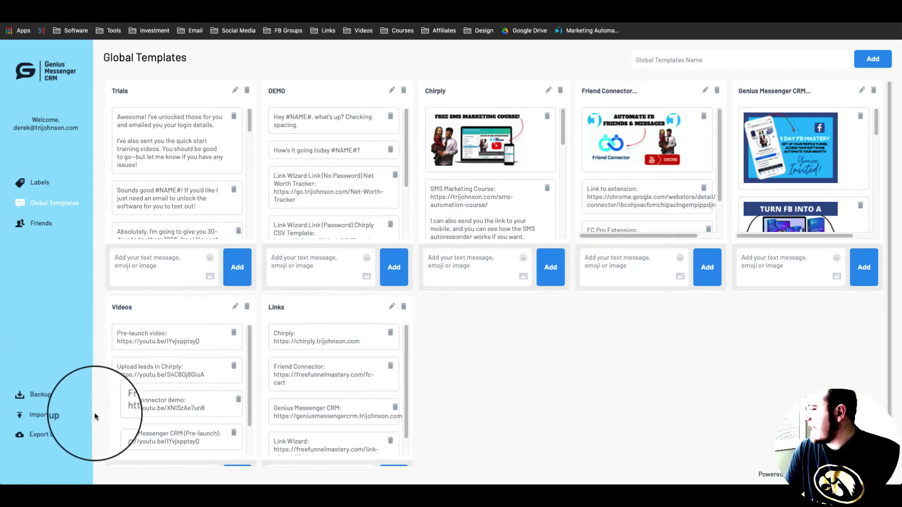
# Export all CRM contacts as a CSV and launch the downloaded gm-crm-csv file.
pyautogui.click(46, 436)
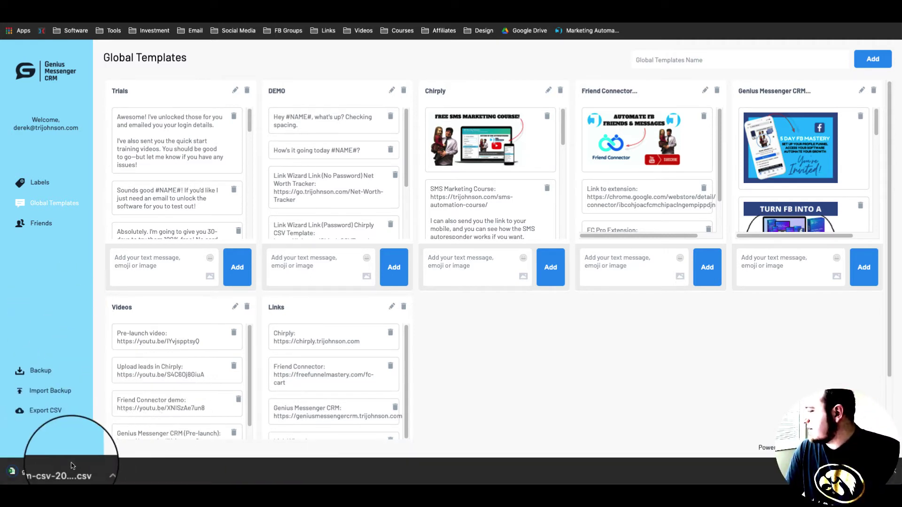
pyautogui.click(52, 471)
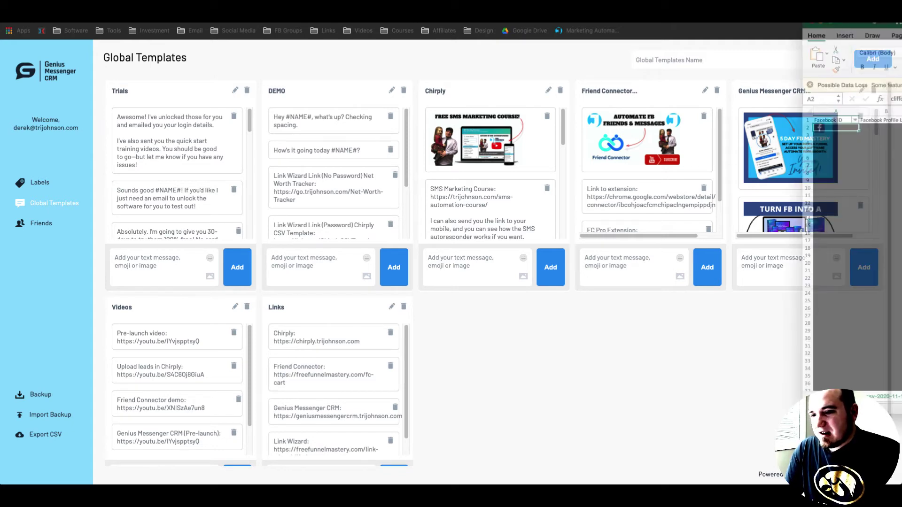
# Bring Excel on screen, widen column B for profile links and review the column headings.
pyautogui.moveTo(850, 63); pyautogui.dragTo(542, 51)
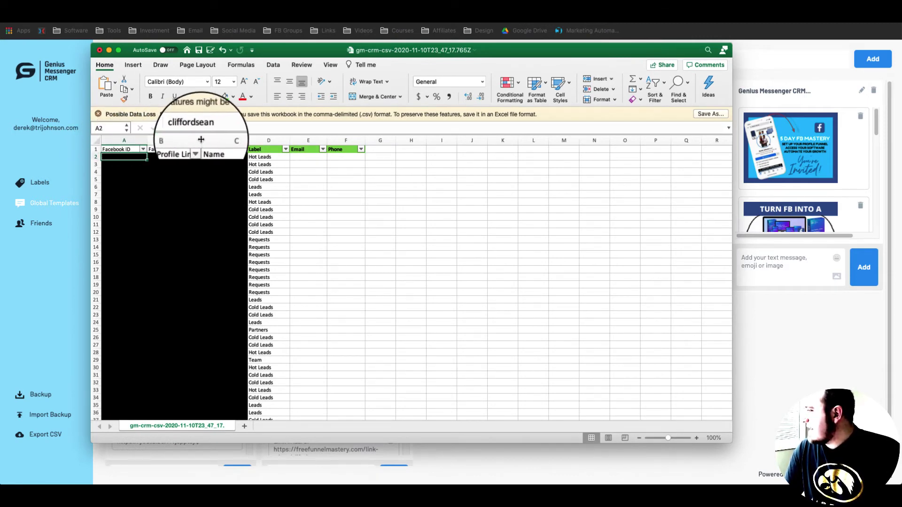
pyautogui.moveTo(201, 140); pyautogui.dragTo(240, 140)
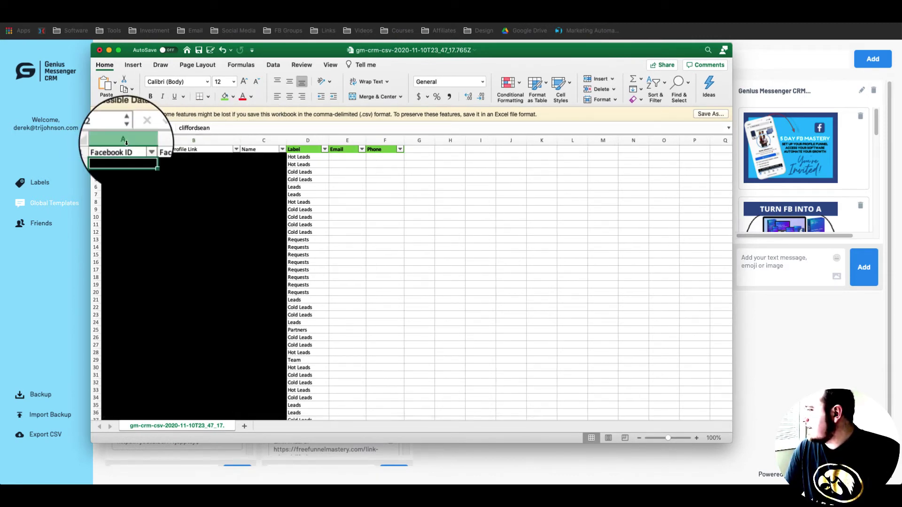
pyautogui.click(193, 151)
pyautogui.click(260, 150)
pyautogui.click(304, 149)
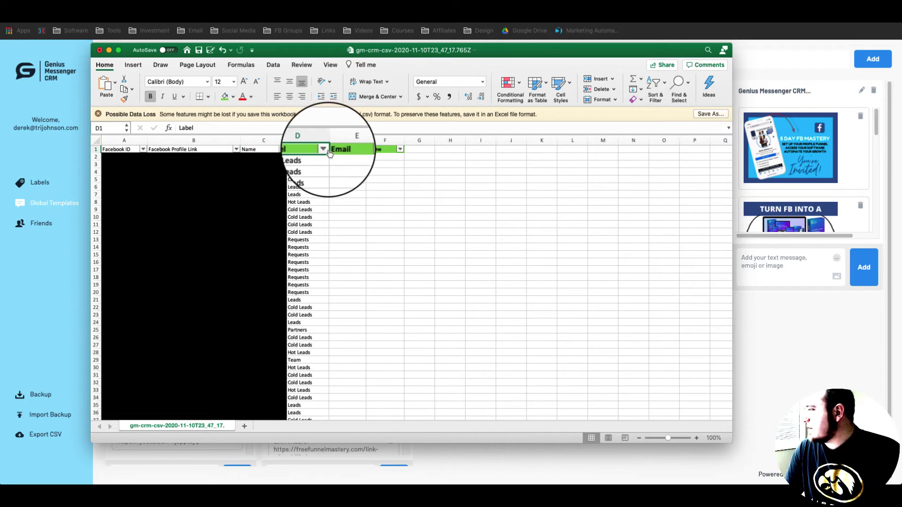
# Filter the Label column to Hot Leads, then Customers, clear the filter and inspect empty Email and Phone cells.
pyautogui.click(322, 150)
pyautogui.click(343, 257)
pyautogui.scroll(-2, 374, 282)
pyautogui.click(350, 288)
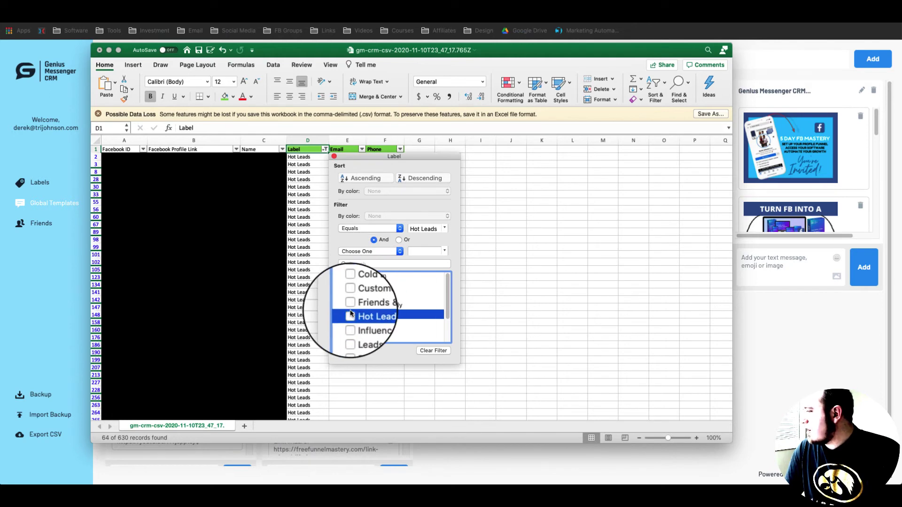
pyautogui.scroll(1, 351, 310)
pyautogui.click(351, 297)
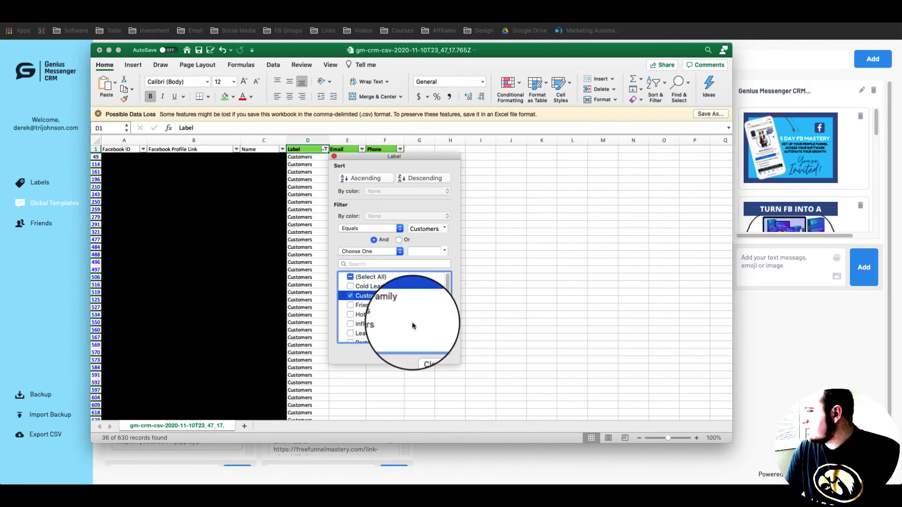
pyautogui.click(430, 362)
pyautogui.click(521, 226)
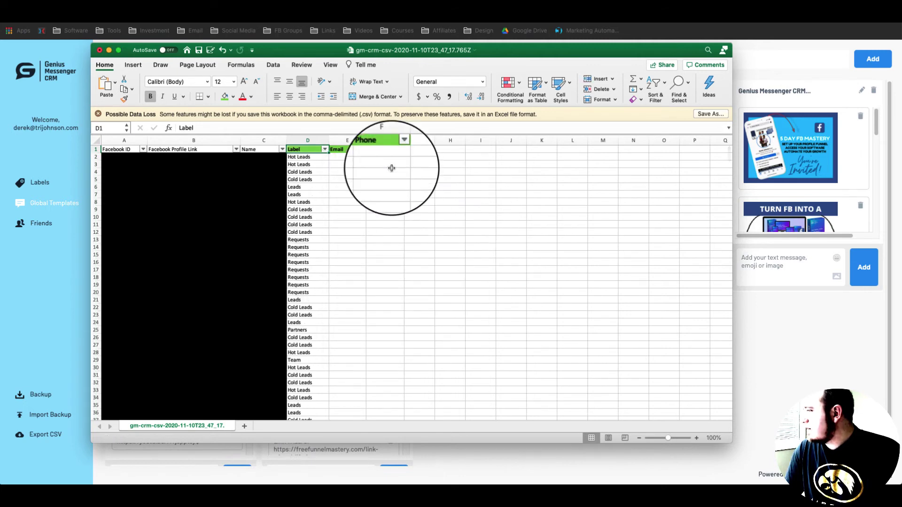
pyautogui.moveTo(347, 157)
pyautogui.mouseDown()
pyautogui.moveTo(381, 224)
pyautogui.moveTo(383, 256)
pyautogui.mouseUp()
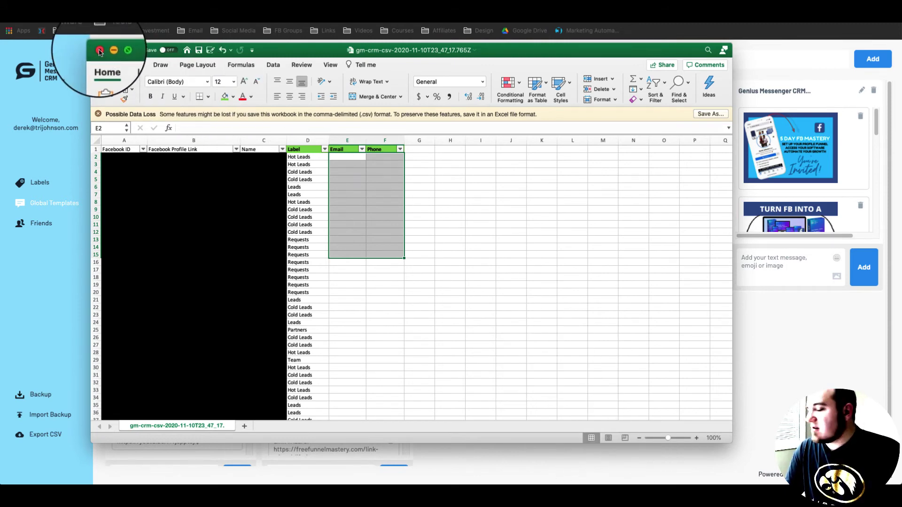
# Close the exported CSV without saving changes.
pyautogui.click(100, 51)
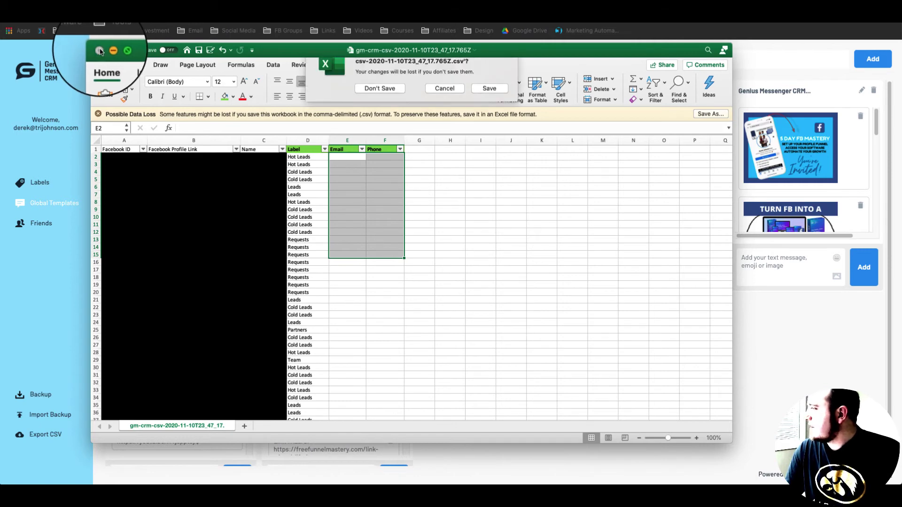
pyautogui.click(378, 105)
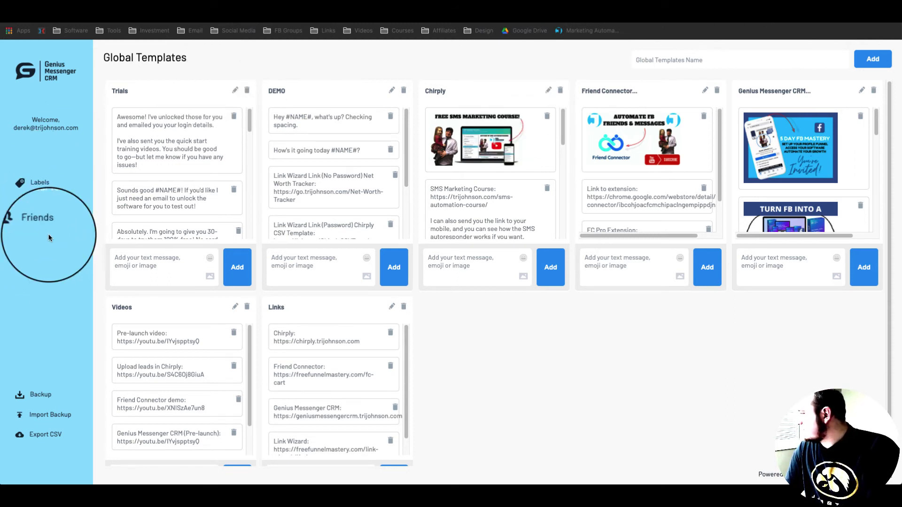
# On the Friends list, fill a contact reminder for 10/11/2020 at 18:00 and close it unset.
pyautogui.click(40, 225)
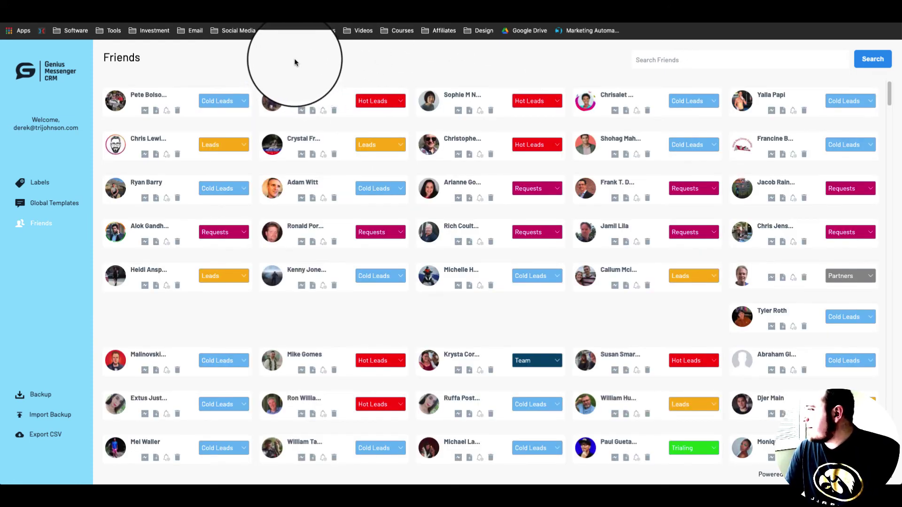
pyautogui.click(325, 112)
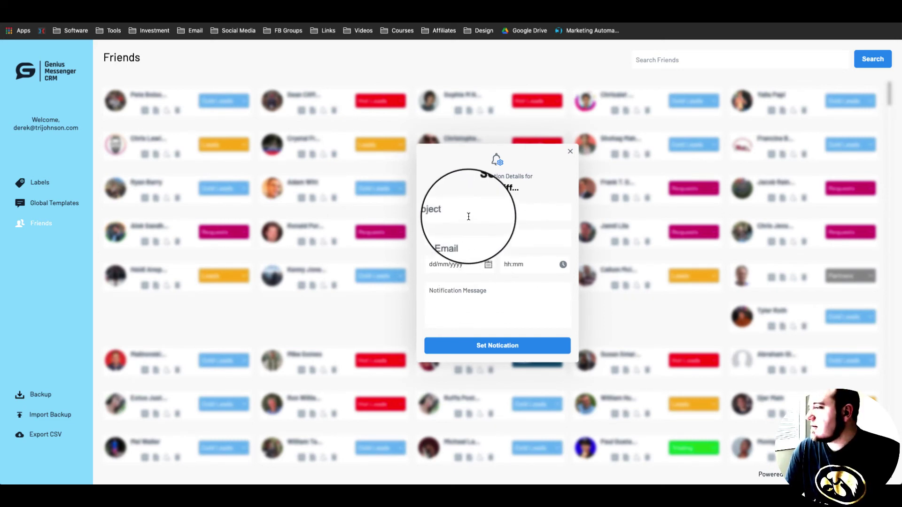
pyautogui.click(448, 265)
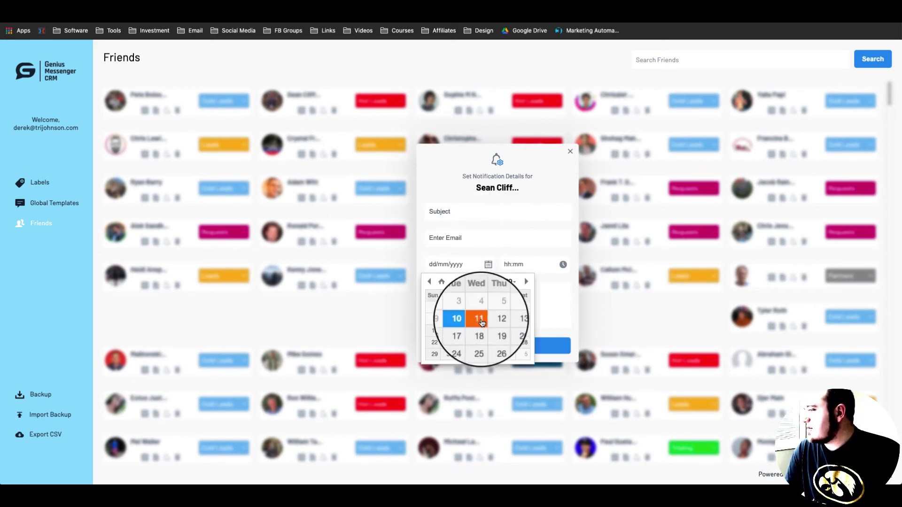
pyautogui.click(452, 318)
pyautogui.click(513, 264)
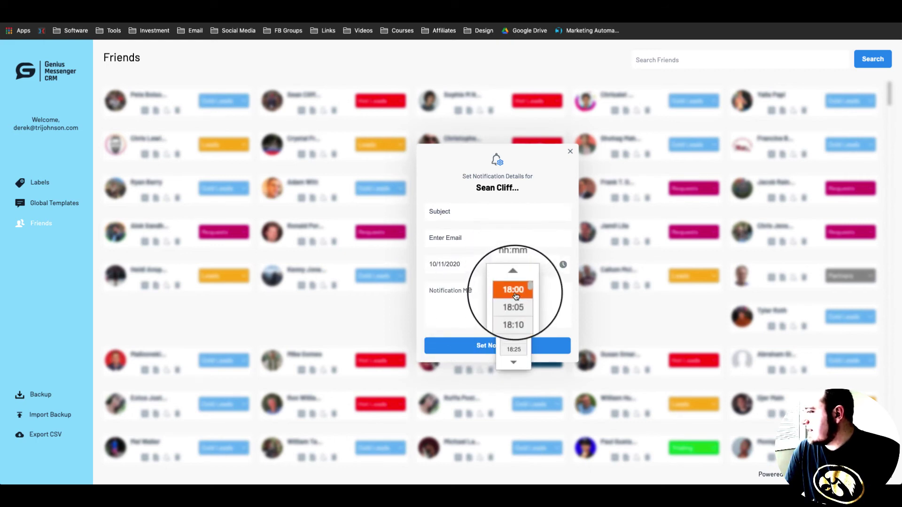
pyautogui.click(498, 293)
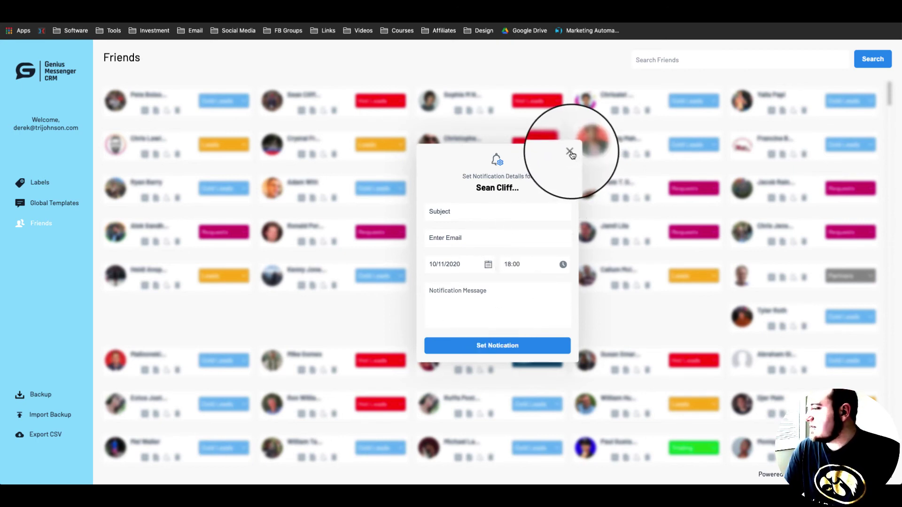
pyautogui.click(571, 154)
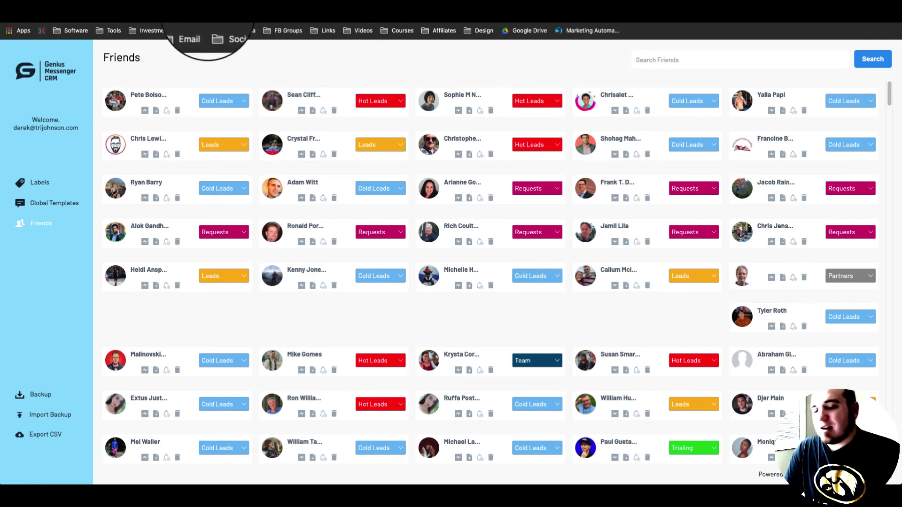
# Glance at the Messenger chat and switch over to the DropFunnels pricing page.
pyautogui.click(194, 15)
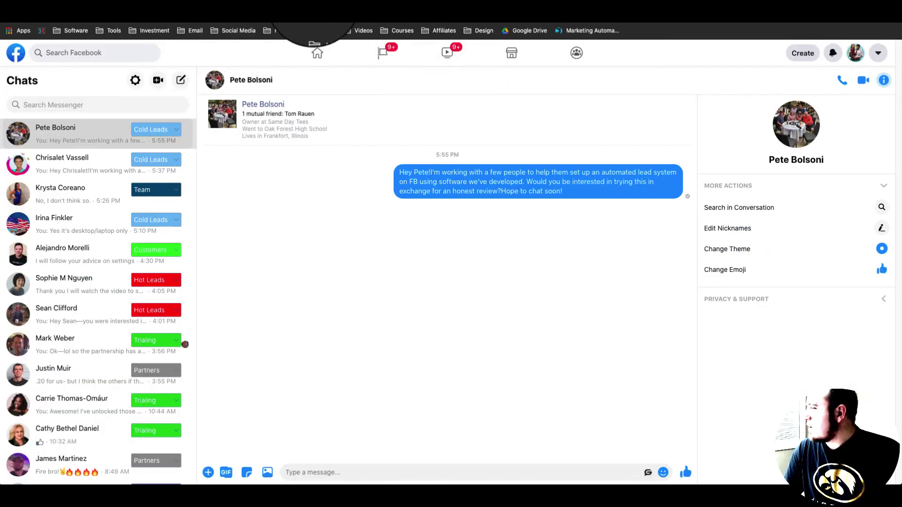
pyautogui.click(310, 14)
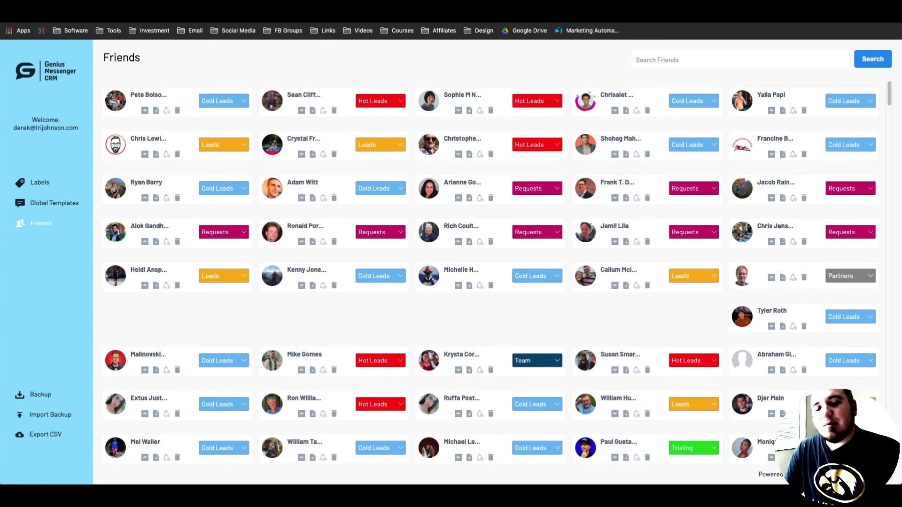
pyautogui.hotkey('ctrl', 'Tab')
pyautogui.scroll(-3, 461, 258)
pyautogui.scroll(-3, 466, 282)
pyautogui.scroll(-3, 472, 317)
pyautogui.scroll(-2, 483, 351)
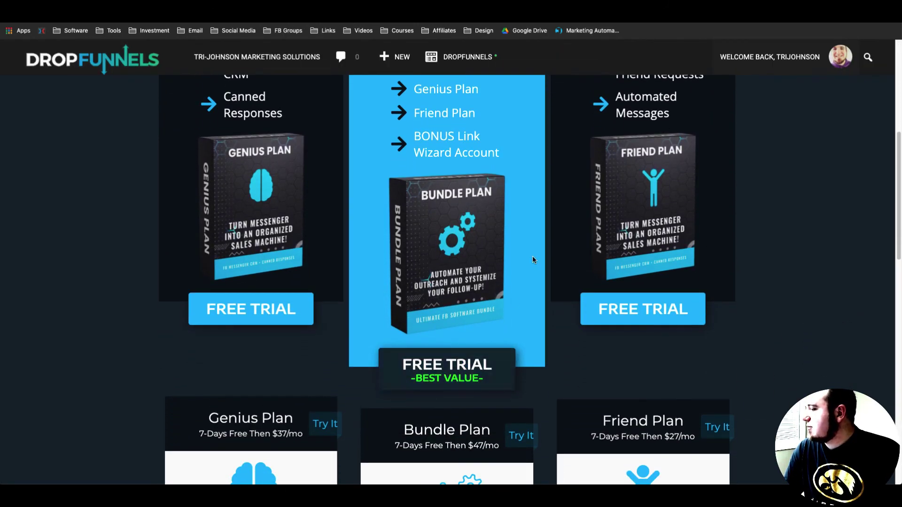
pyautogui.scroll(5, 533, 255)
pyautogui.scroll(1, 533, 256)
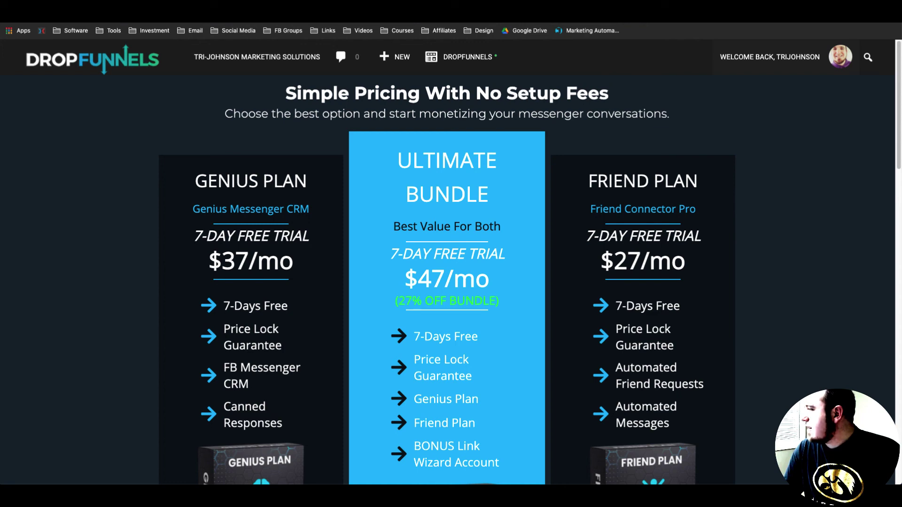
# Load the Genius Messenger CRM sales page at trijohnson.com with its 7-day trial offer.
pyautogui.press('Return')
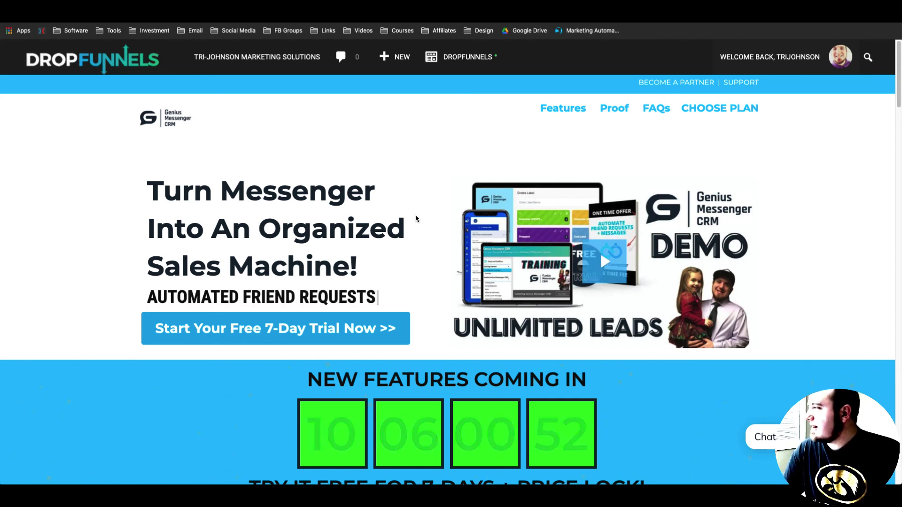
pyautogui.scroll(-2, 416, 218)
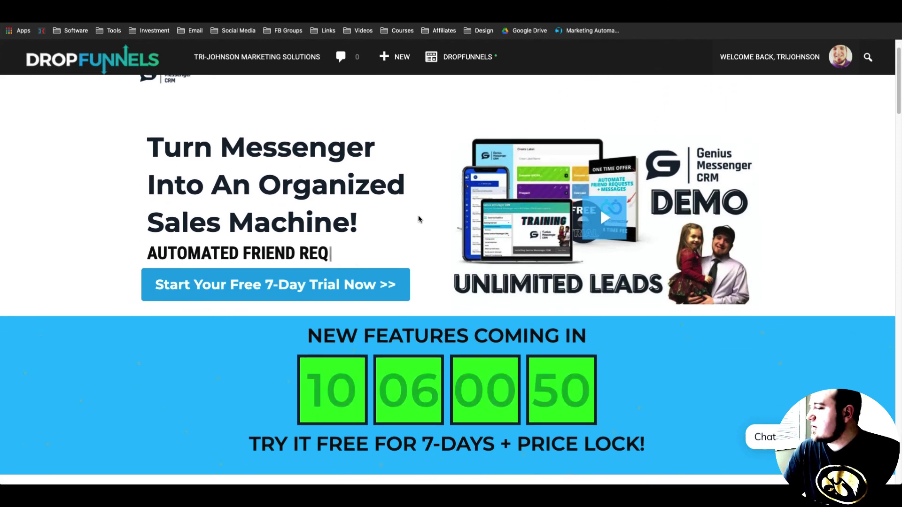
pyautogui.scroll(-1, 420, 219)
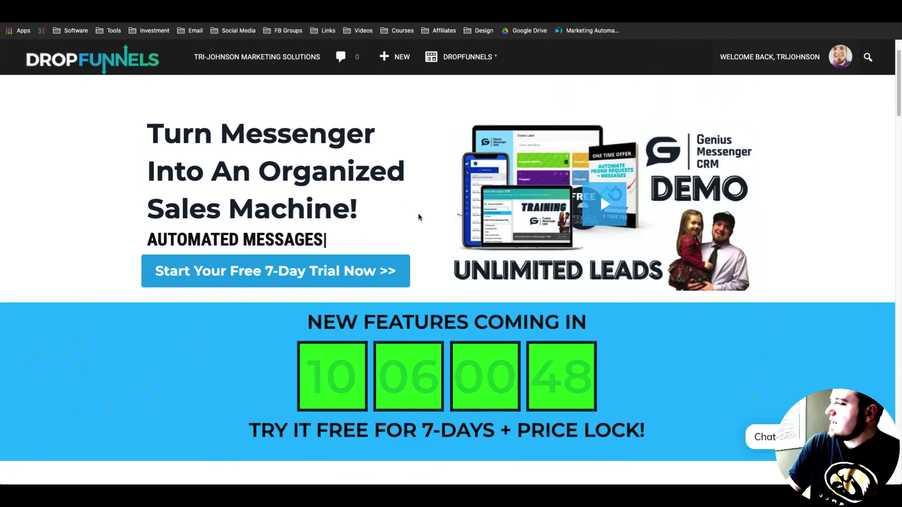